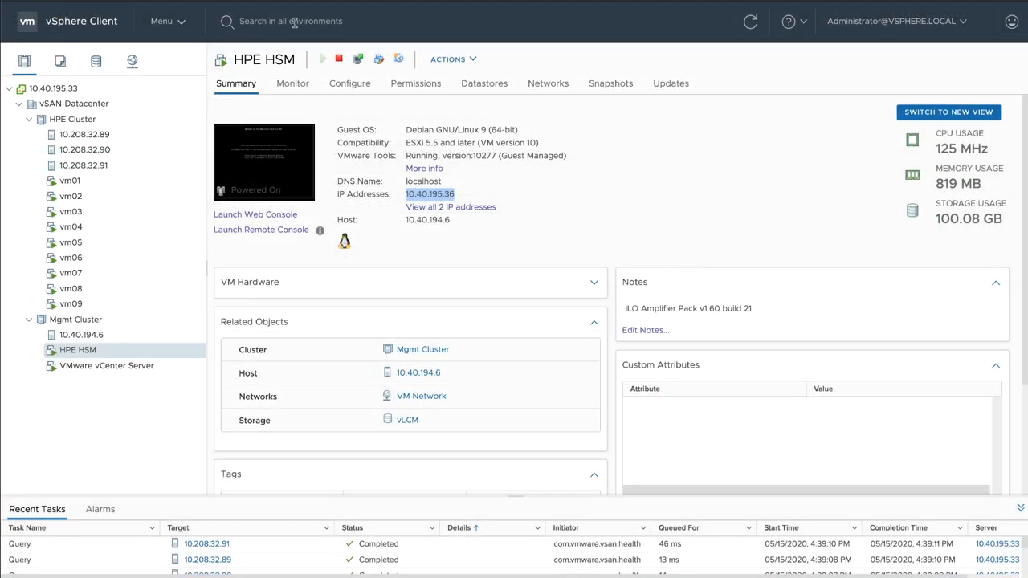
Step: Review the Lifecycle Manager image depot and the available SPPs in the HPE Hardware Support Manager plug-in settings
{"action": "left_click", "coordinate": [180, 22]}
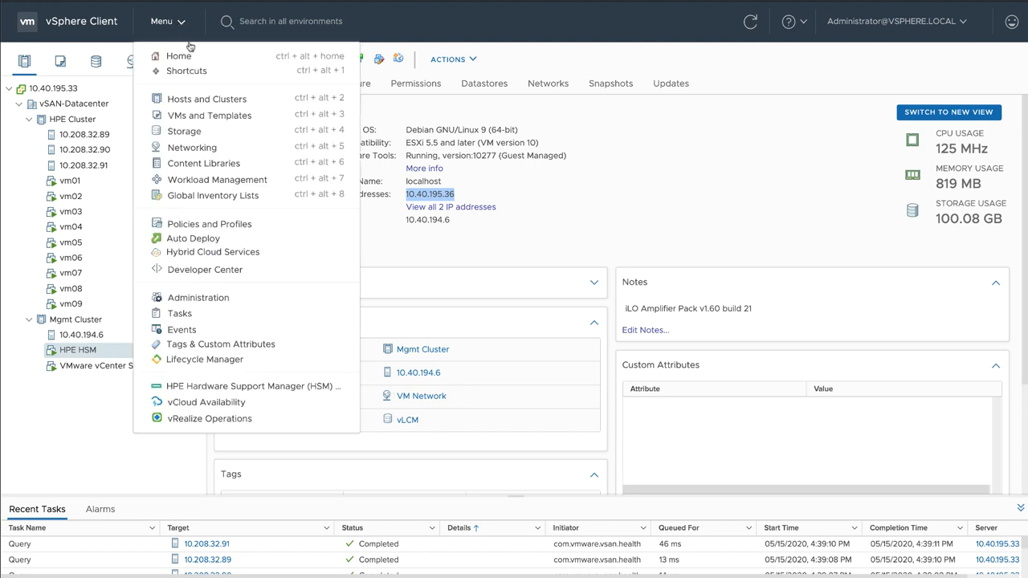
{"action": "left_click", "coordinate": [205, 362]}
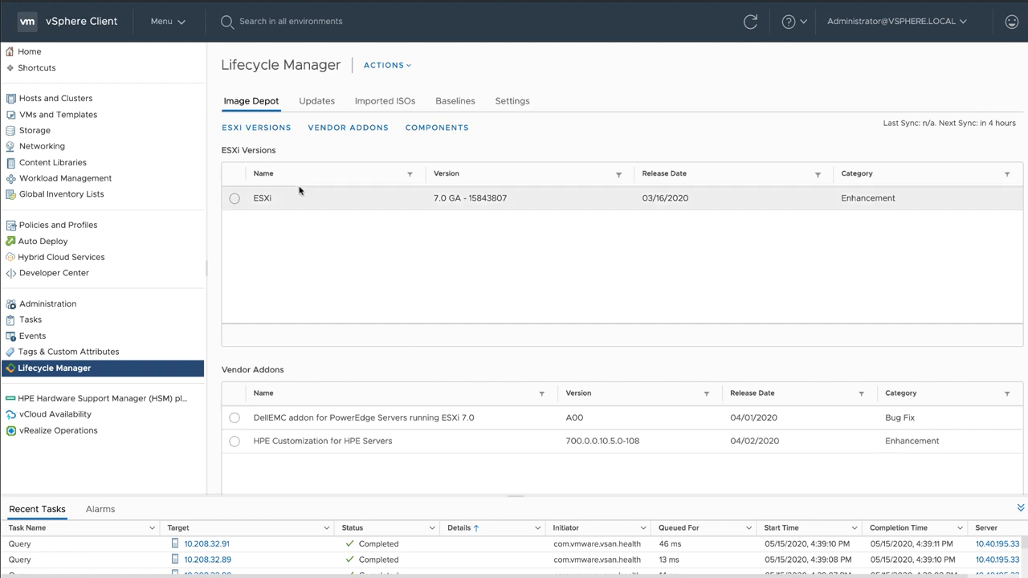
{"action": "left_click", "coordinate": [183, 23]}
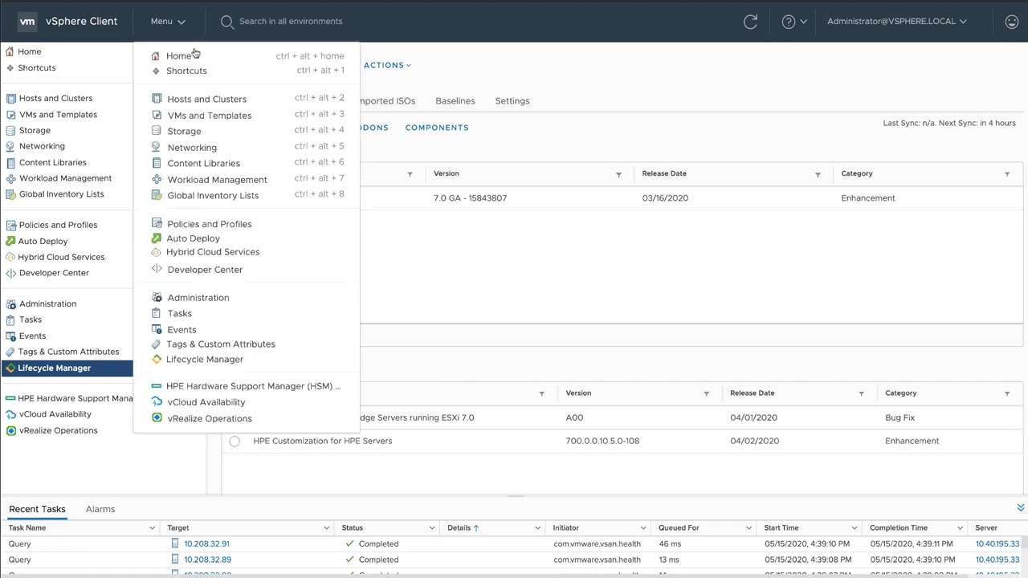
{"action": "left_click", "coordinate": [184, 386]}
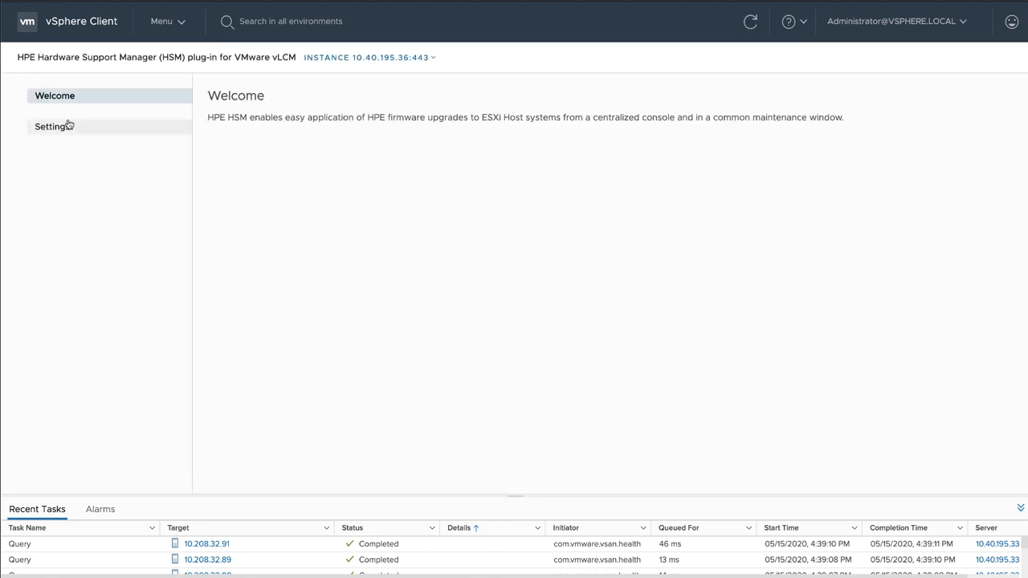
{"action": "left_click", "coordinate": [68, 126]}
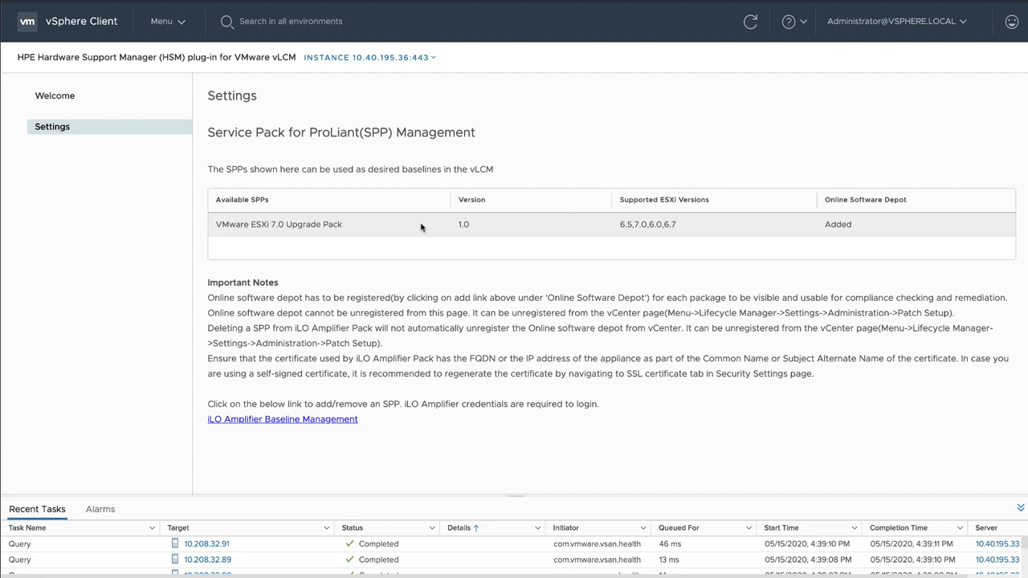
Step: Show the HPE iLO configuration of host 10.208.32.89 in HPE Cluster
{"action": "left_click", "coordinate": [185, 27]}
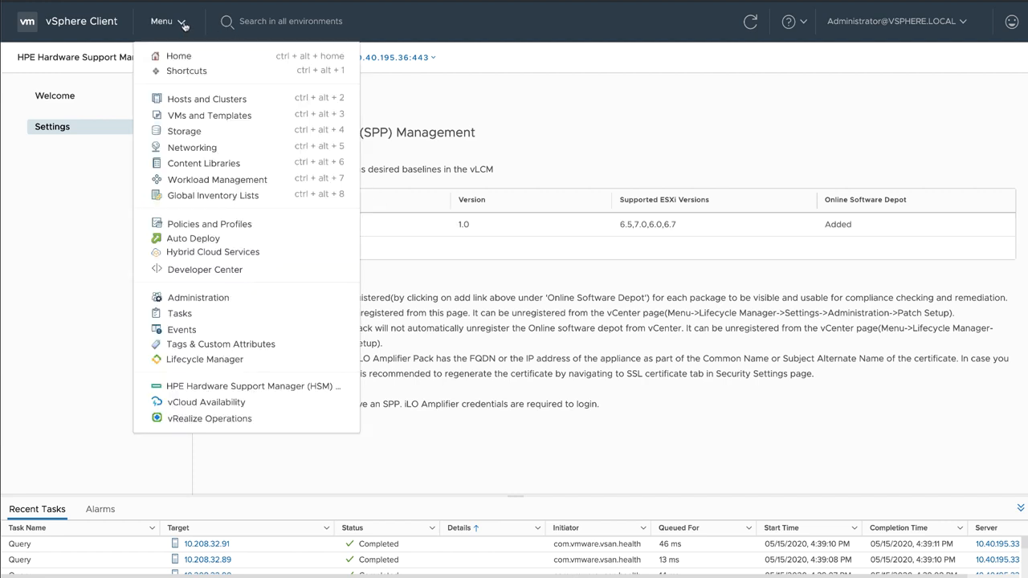
{"action": "left_click", "coordinate": [187, 102]}
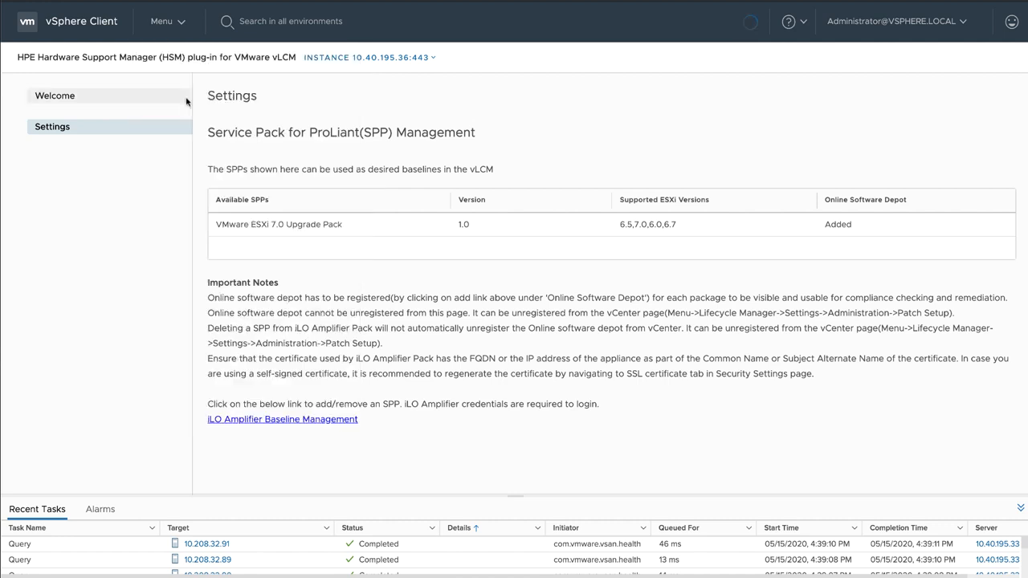
{"action": "left_click", "coordinate": [114, 134]}
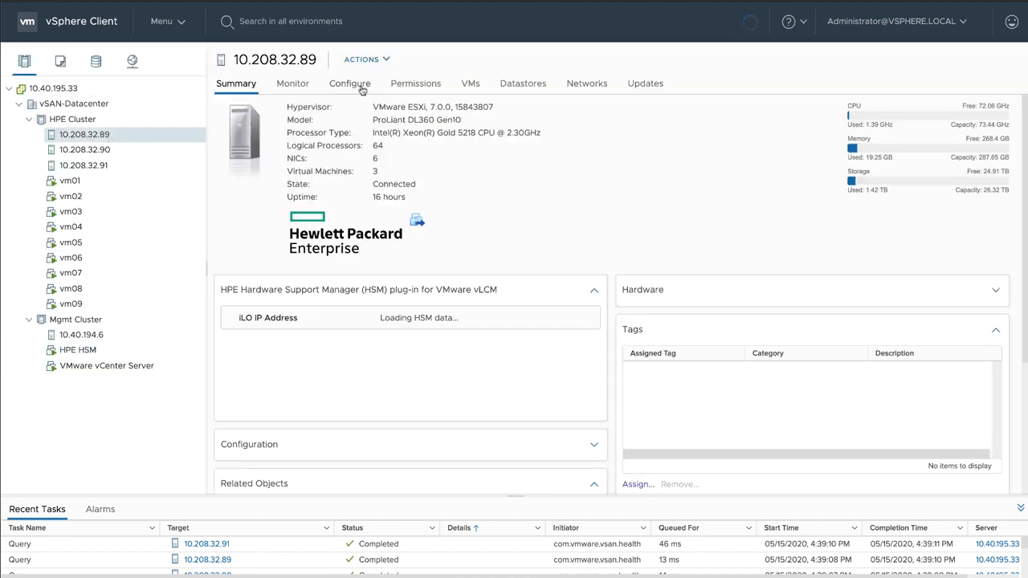
{"action": "left_click", "coordinate": [360, 86]}
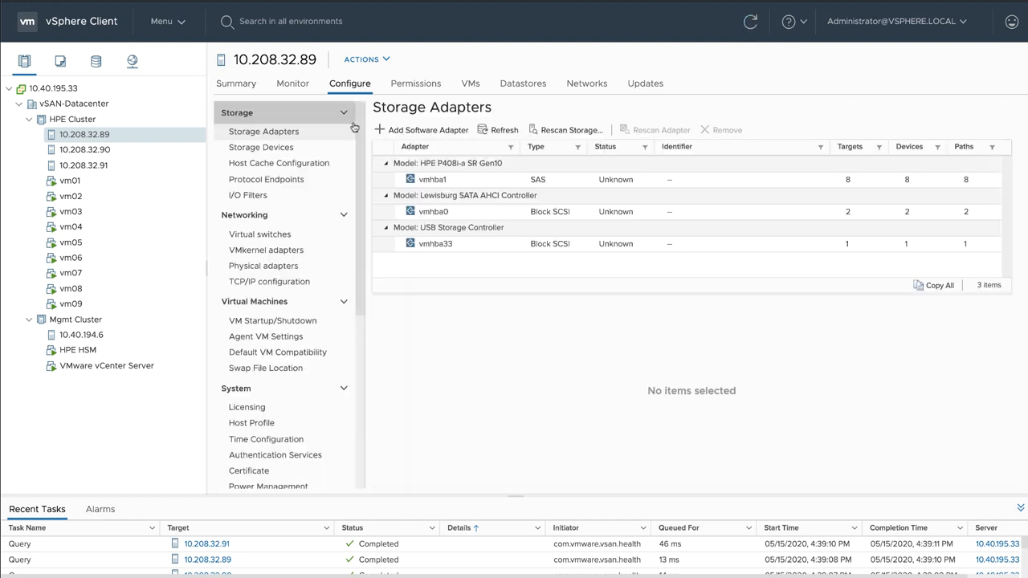
{"action": "left_click_drag", "start_coordinate": [363, 119], "coordinate": [360, 343]}
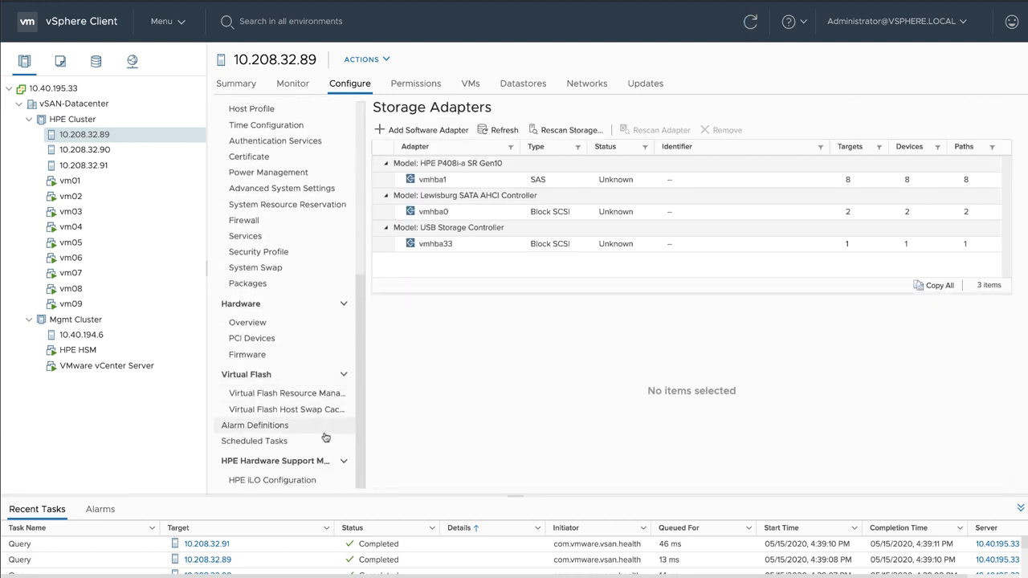
{"action": "left_click", "coordinate": [286, 481]}
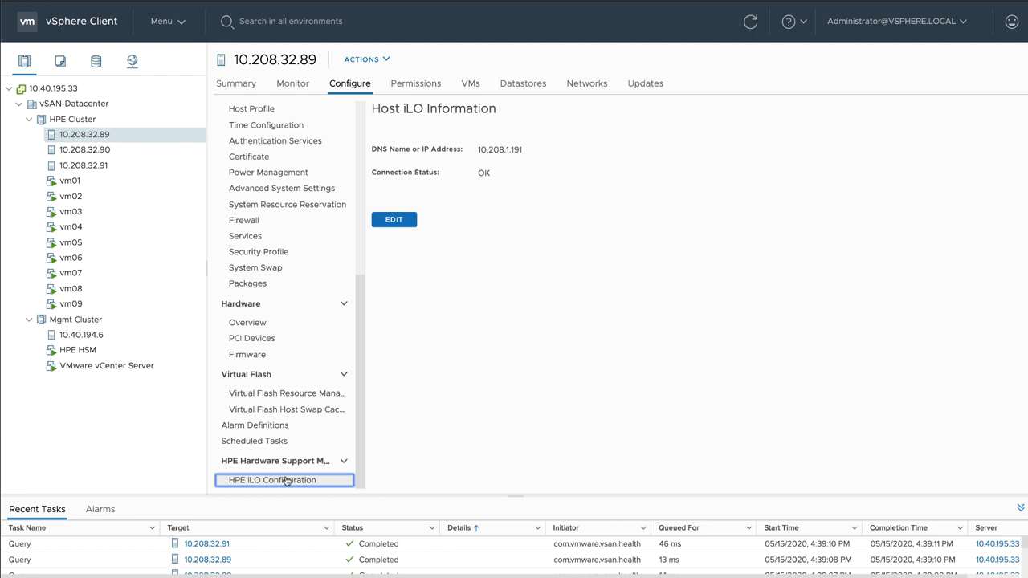
Step: Fill in a new vSAN-Datacenter cluster with single-image management and the HPE Customization for HPE Servers vendor addon, and discard it without creating it
{"action": "left_click", "coordinate": [110, 103]}
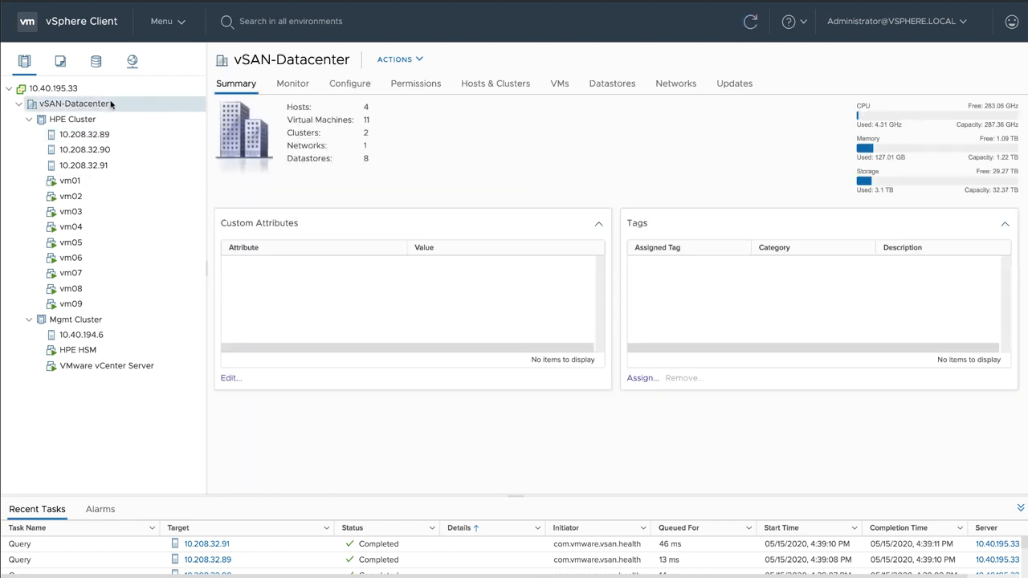
{"action": "right_click", "coordinate": [110, 103]}
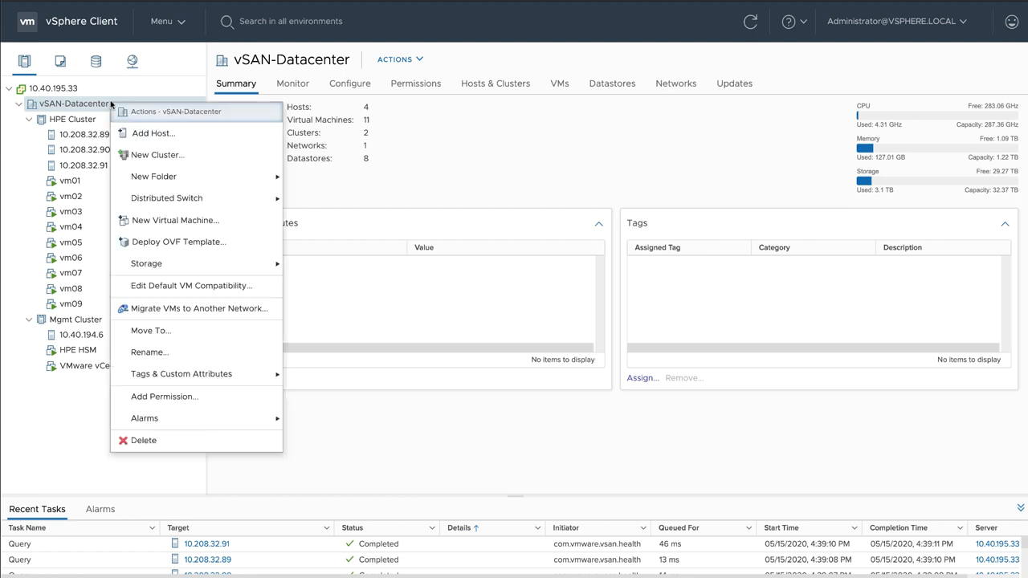
{"action": "left_click", "coordinate": [164, 155]}
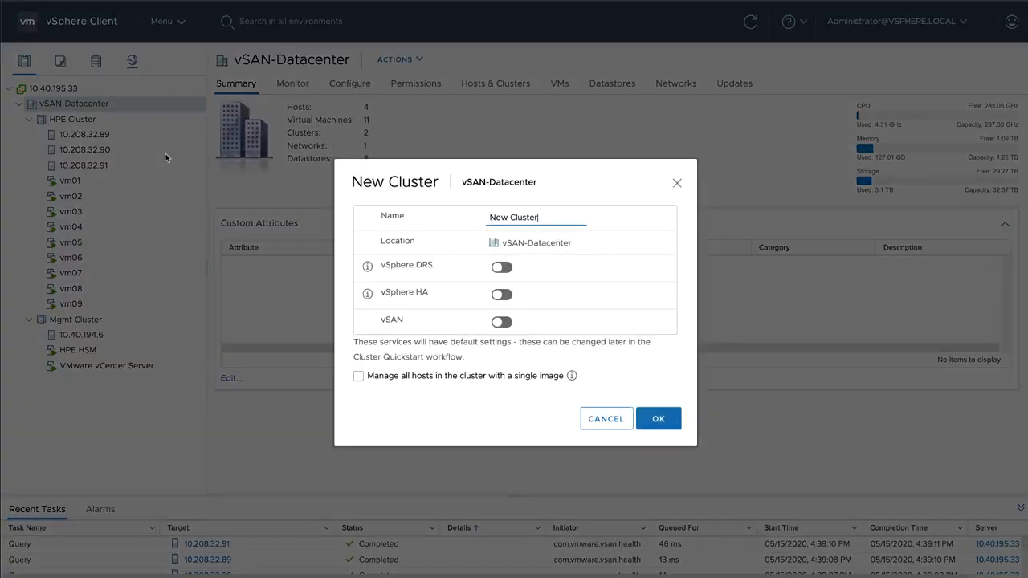
{"action": "left_click", "coordinate": [358, 377]}
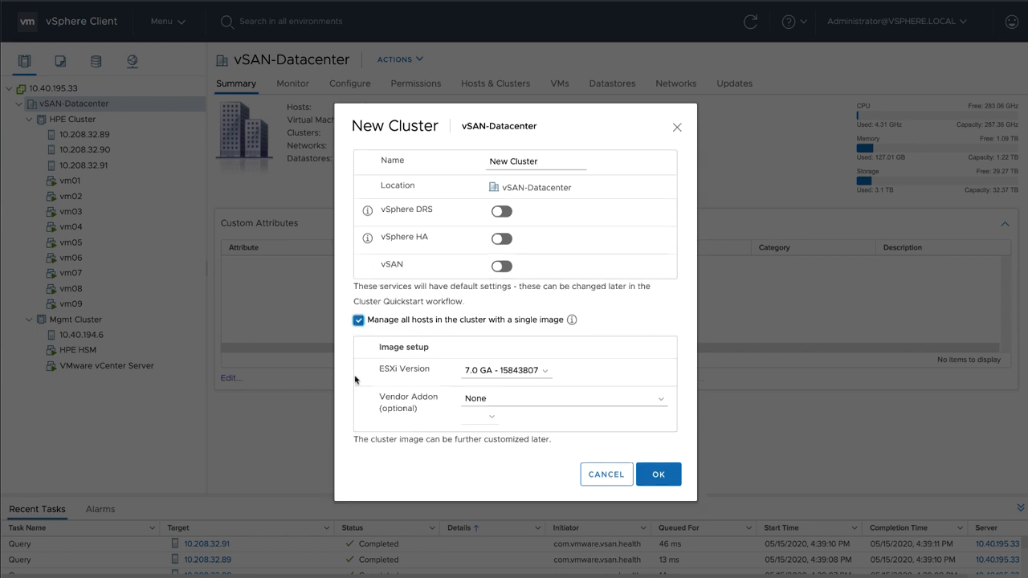
{"action": "left_click", "coordinate": [659, 399]}
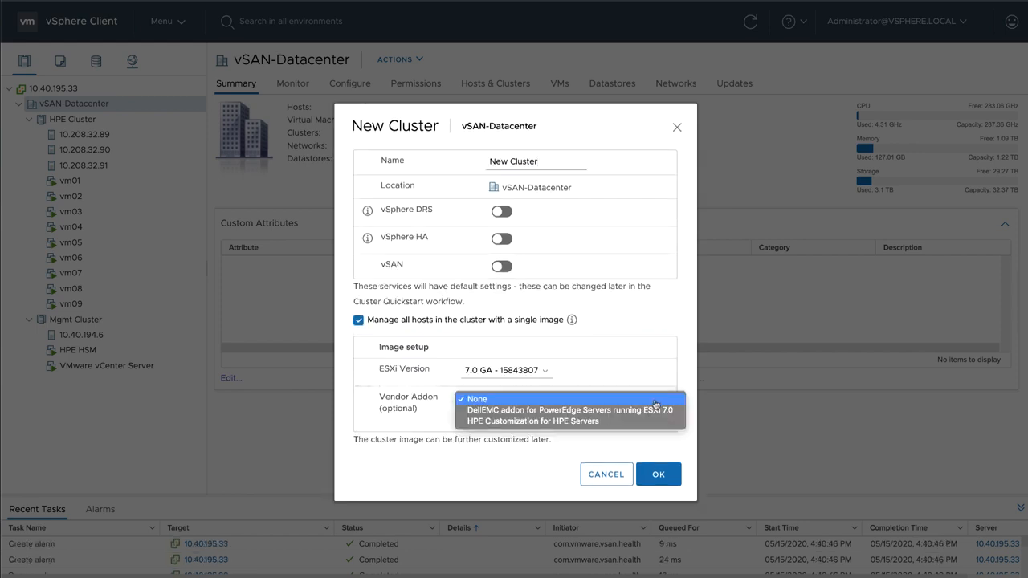
{"action": "left_click", "coordinate": [639, 421]}
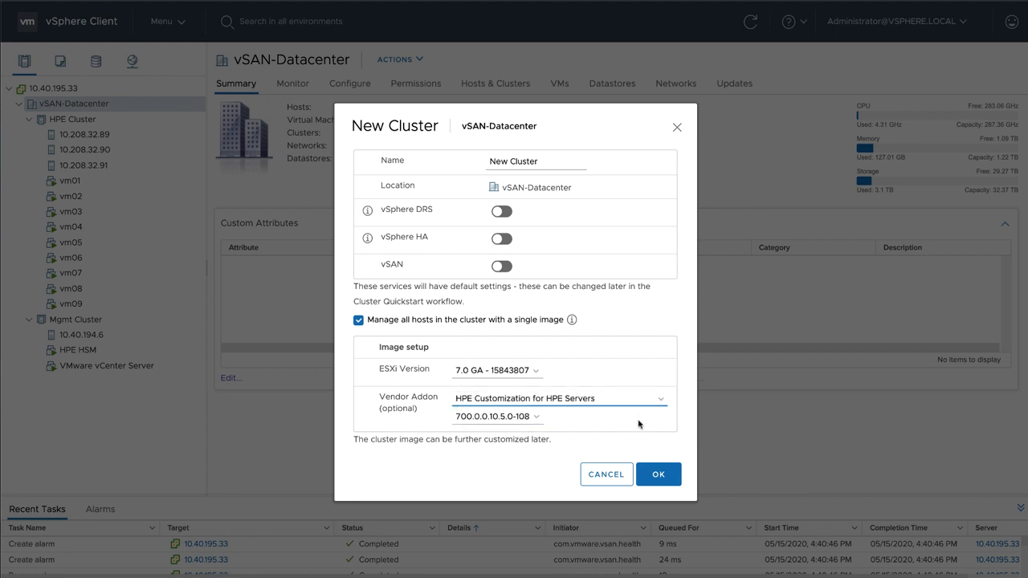
{"action": "left_click", "coordinate": [613, 469]}
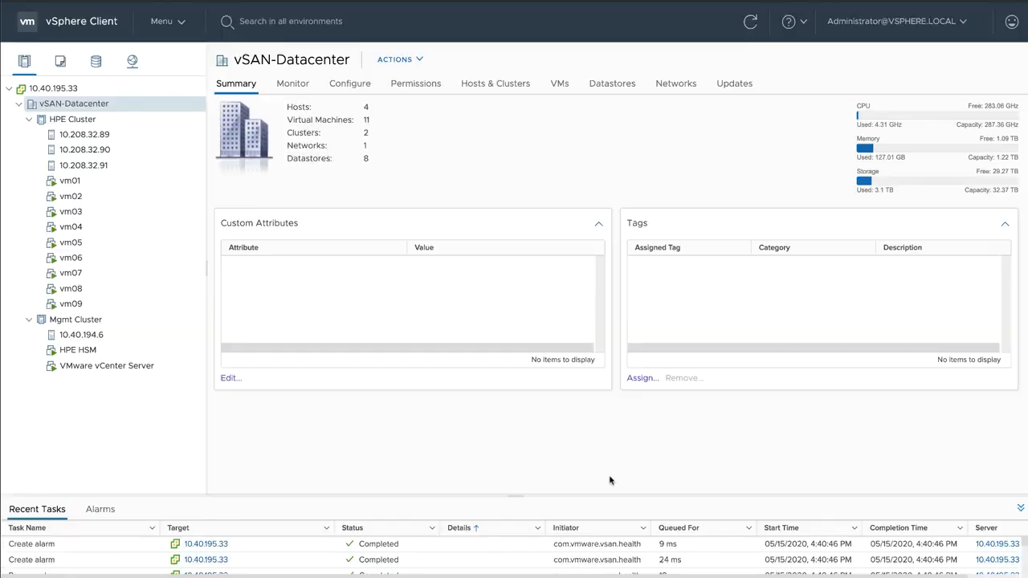
Step: Show the update baselines of Mgmt Cluster
{"action": "left_click", "coordinate": [109, 321]}
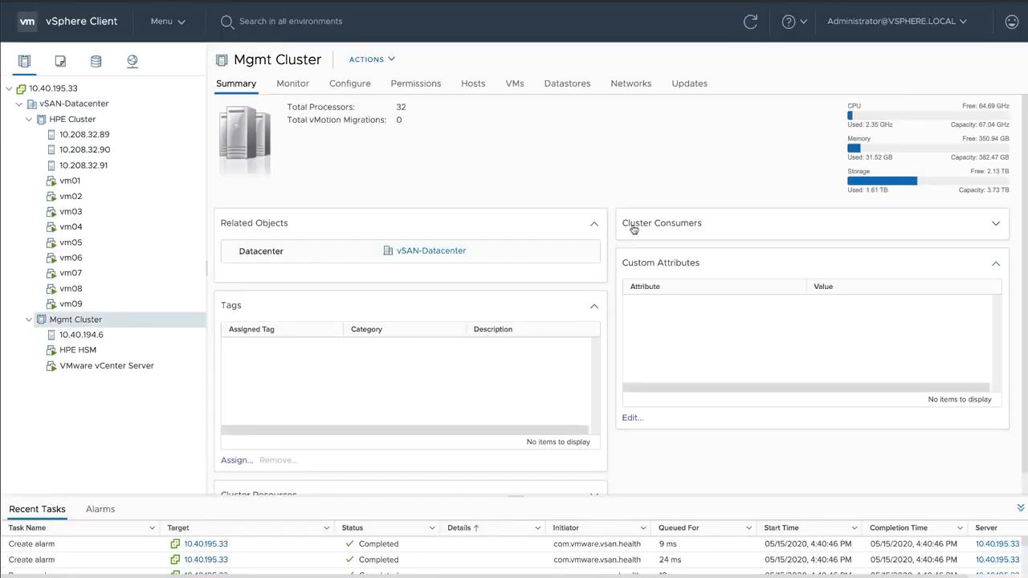
{"action": "left_click", "coordinate": [696, 94]}
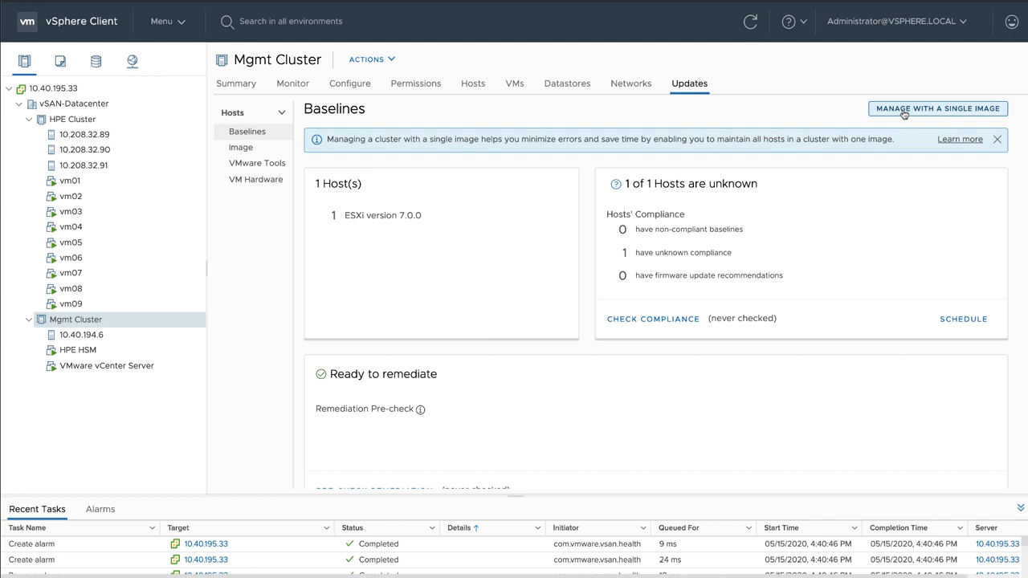
Step: Add the HPE Hardware Support Manager firmware and drivers addon VMware ESXi 7.0 Upgrade Pack SPP-1.0 to HPE Cluster's image and save the image
{"action": "left_click", "coordinate": [98, 123]}
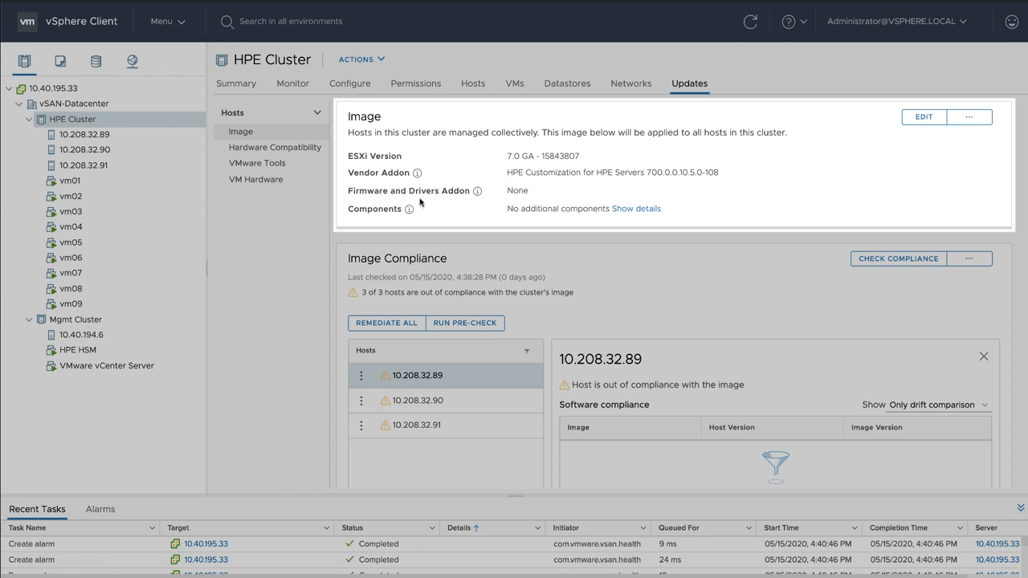
{"action": "left_click", "coordinate": [922, 118]}
{"action": "left_click", "coordinate": [515, 203]}
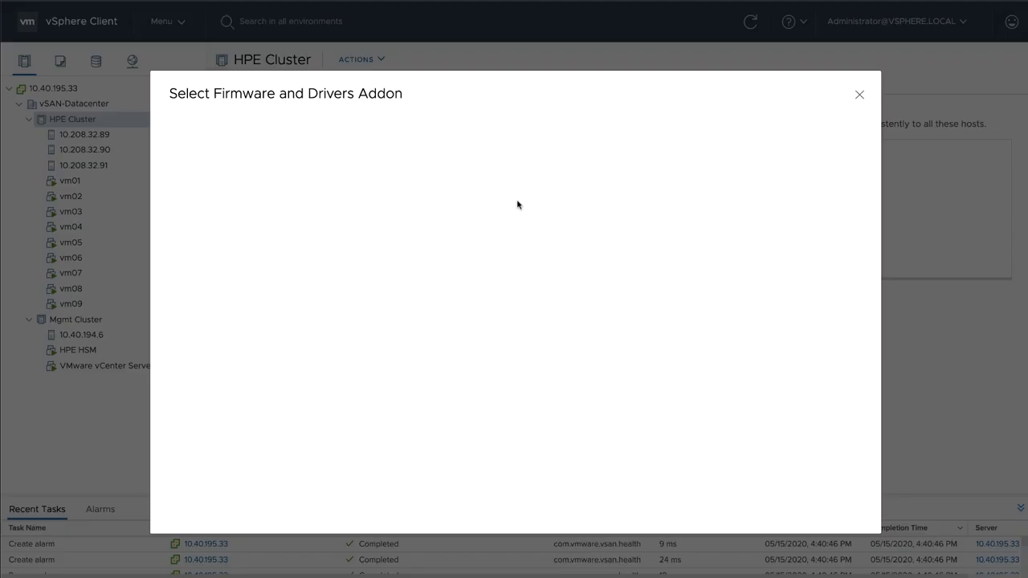
{"action": "left_click", "coordinate": [307, 206]}
{"action": "left_click", "coordinate": [282, 202]}
{"action": "left_click", "coordinate": [228, 307]}
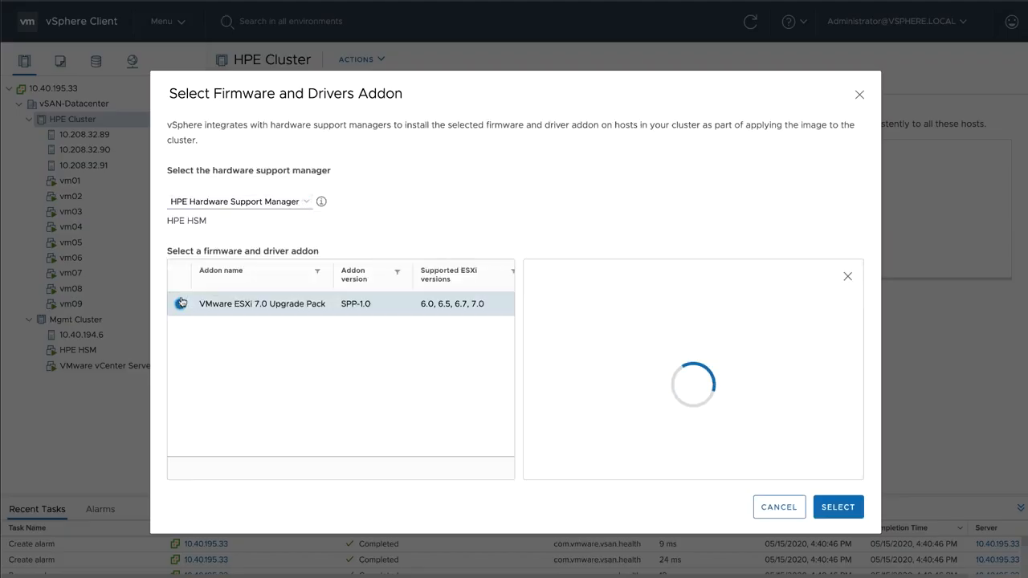
{"action": "scroll", "coordinate": [702, 428], "scroll_direction": "down", "scroll_amount": 5}
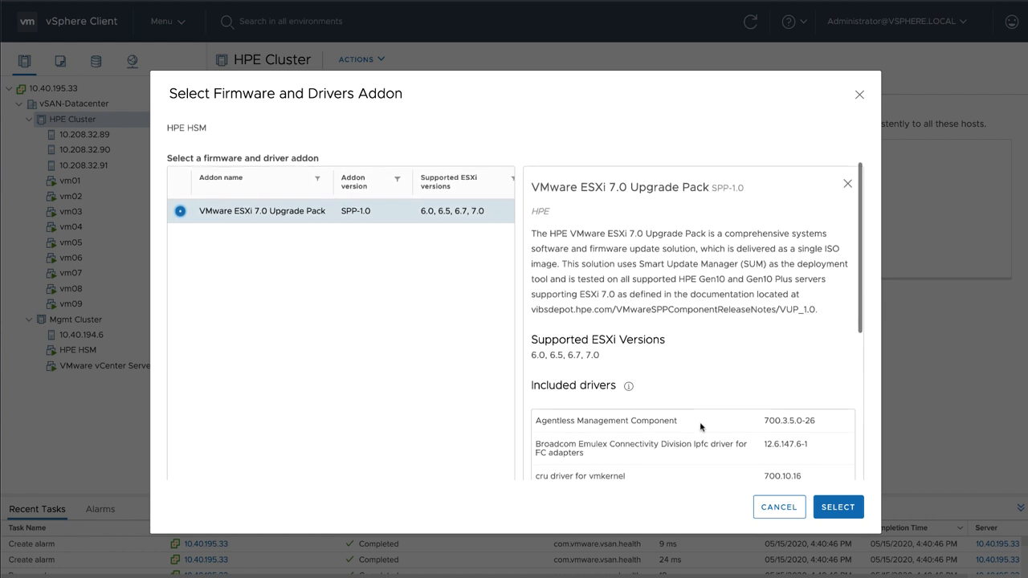
{"action": "scroll", "coordinate": [702, 428], "scroll_direction": "down", "scroll_amount": 5}
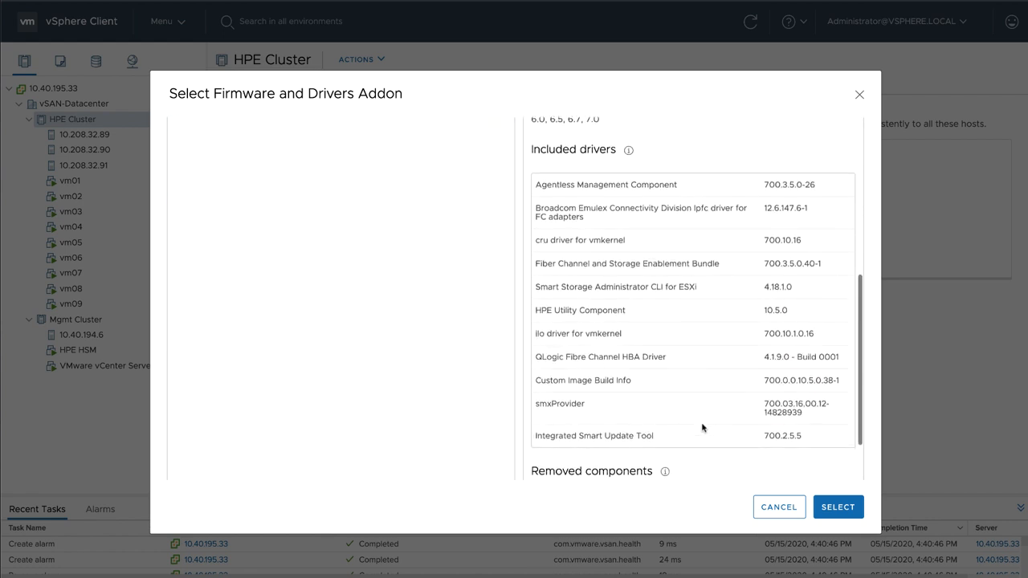
{"action": "scroll", "coordinate": [702, 427], "scroll_direction": "down", "scroll_amount": 2}
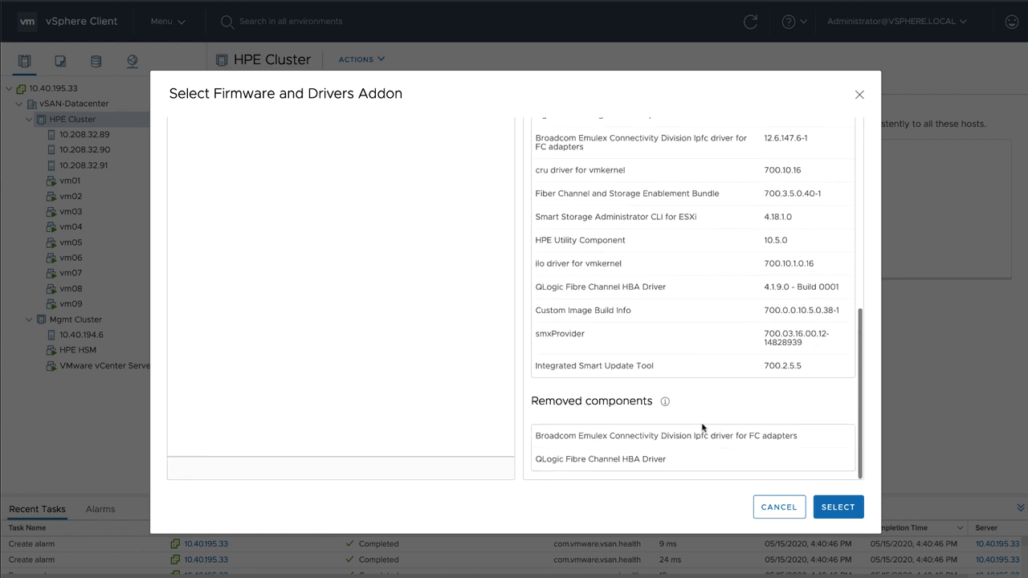
{"action": "left_click", "coordinate": [847, 511]}
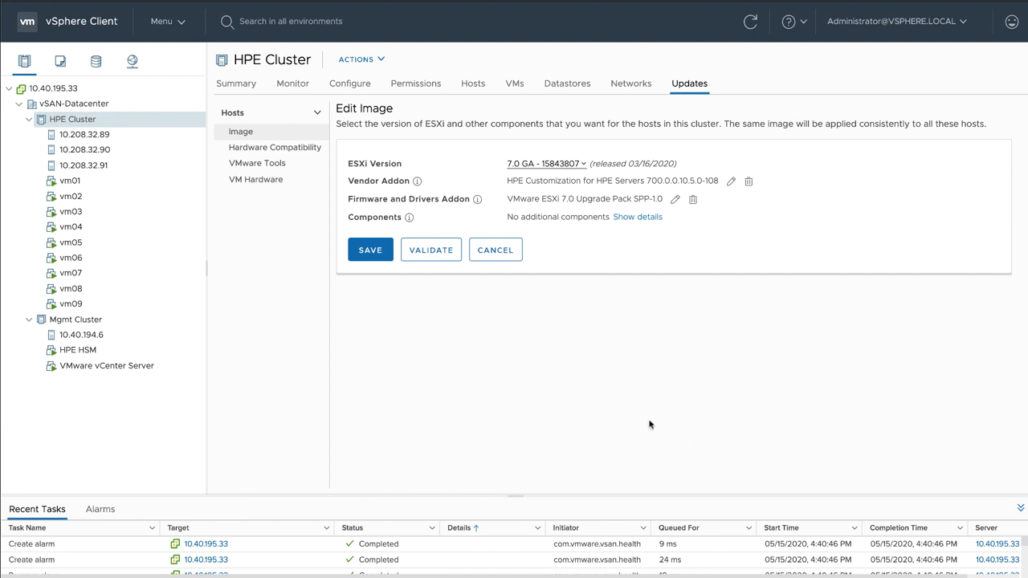
{"action": "left_click", "coordinate": [354, 260]}
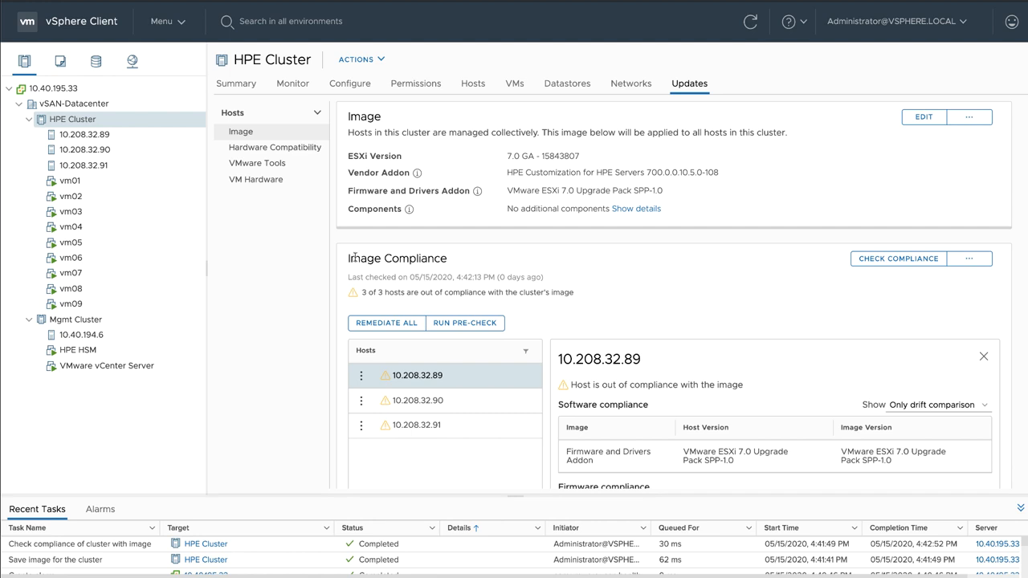
Step: Review the firmware compliance of host 10.208.32.89 with 10 components listed per page
{"action": "scroll", "coordinate": [827, 383], "scroll_direction": "down", "scroll_amount": 3}
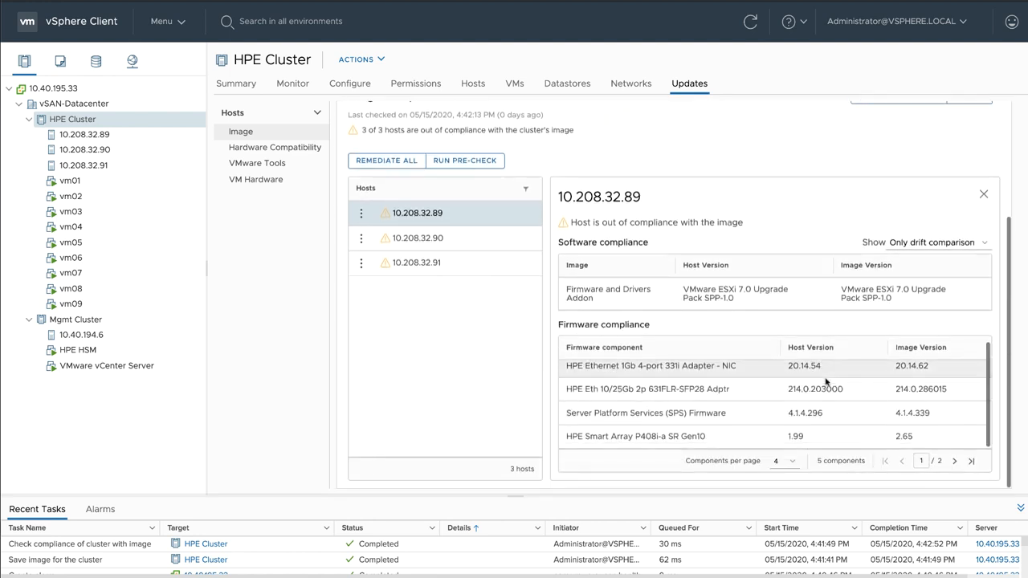
{"action": "left_click", "coordinate": [781, 461]}
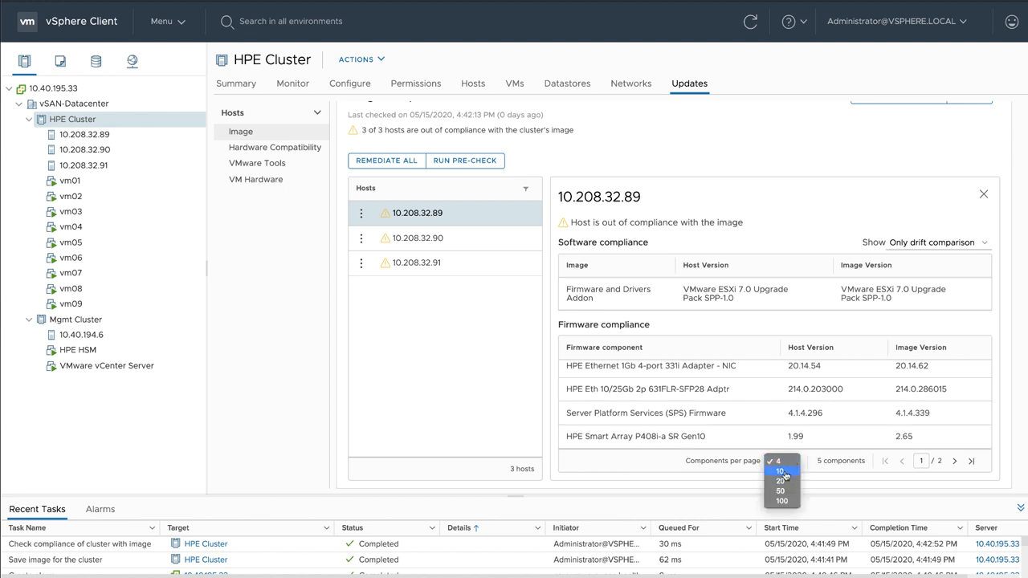
{"action": "left_click", "coordinate": [783, 472]}
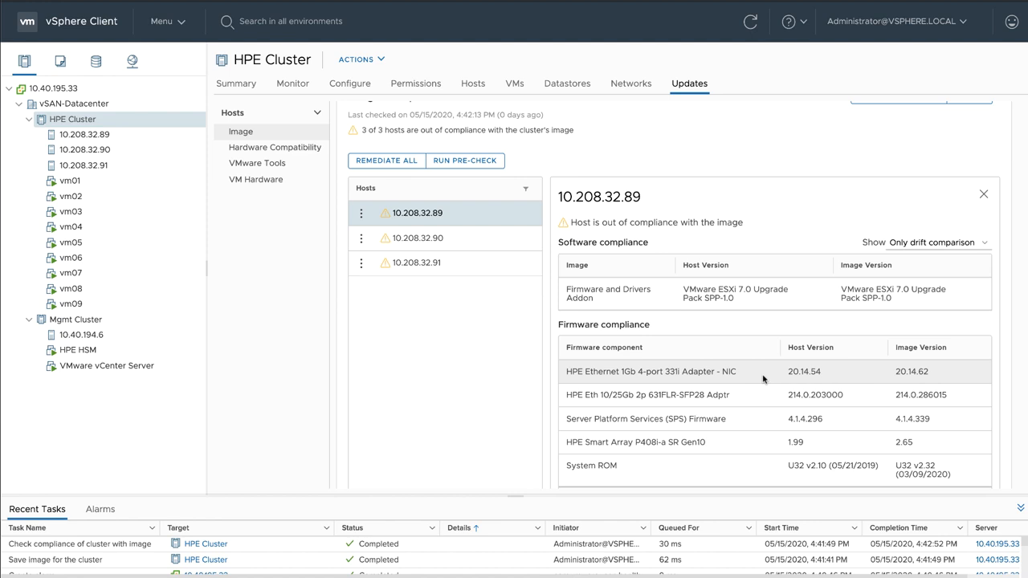
{"action": "scroll", "coordinate": [763, 378], "scroll_direction": "up", "scroll_amount": 3}
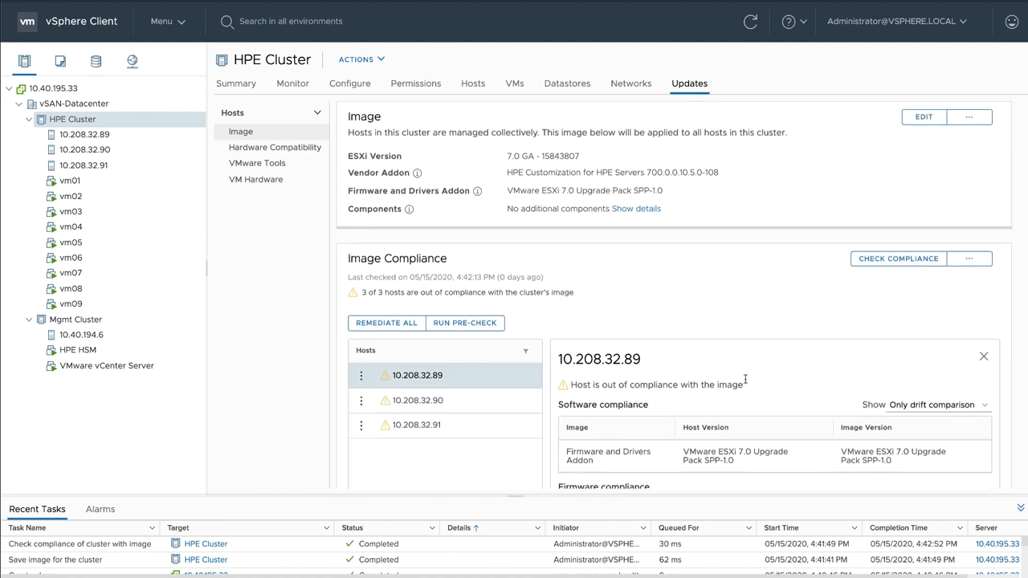
Step: Remediate all hosts in HPE Cluster against the image, accepting the end user license agreement, and expand the remediation progress details
{"action": "left_click", "coordinate": [361, 376]}
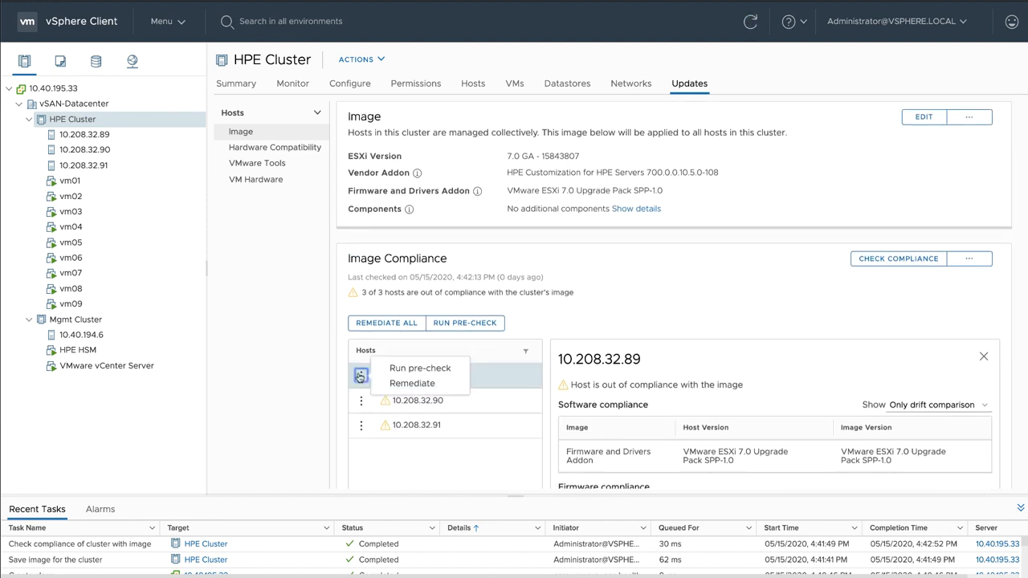
{"action": "left_click", "coordinate": [360, 376]}
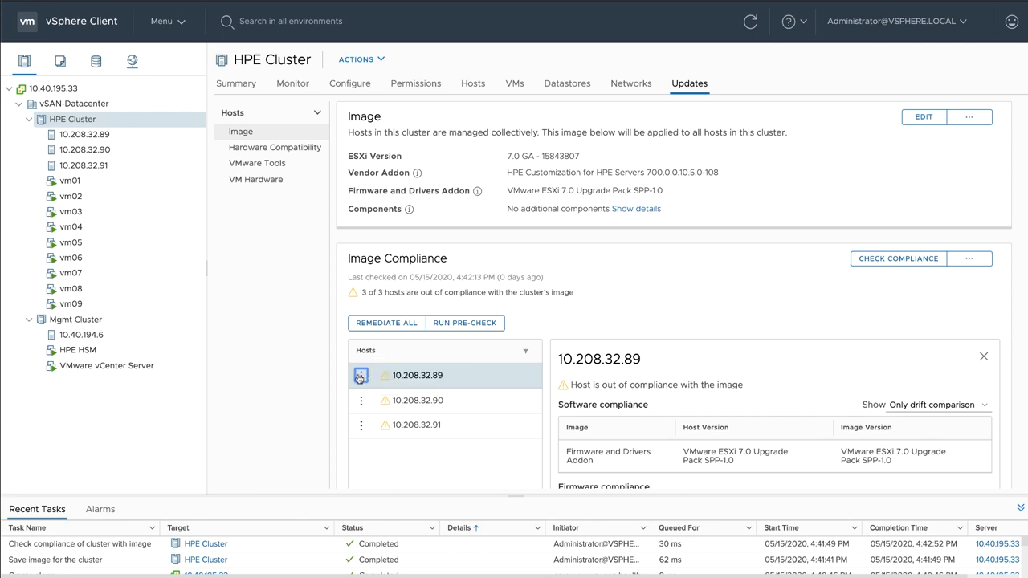
{"action": "left_click", "coordinate": [366, 323]}
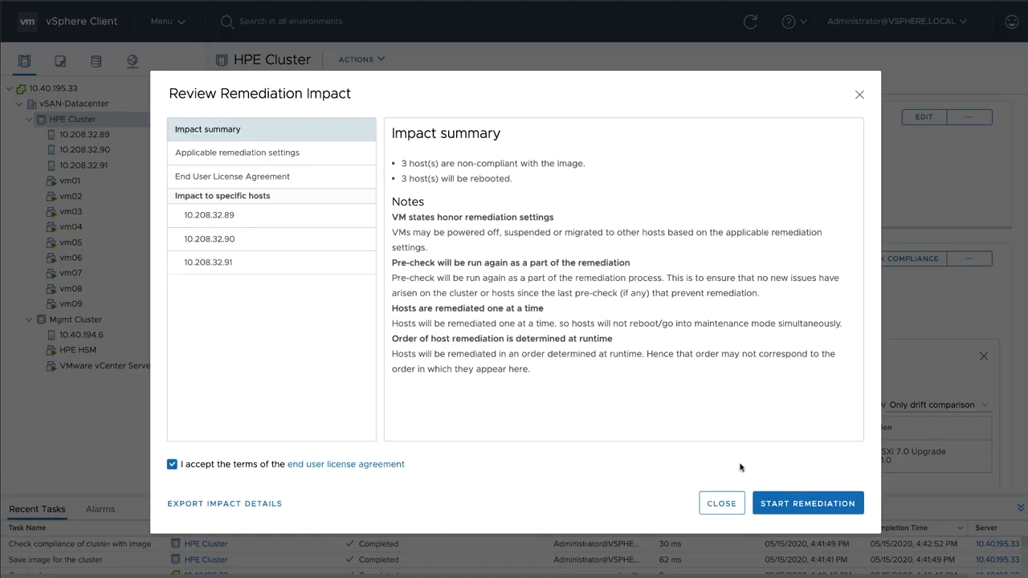
{"action": "left_click", "coordinate": [782, 503]}
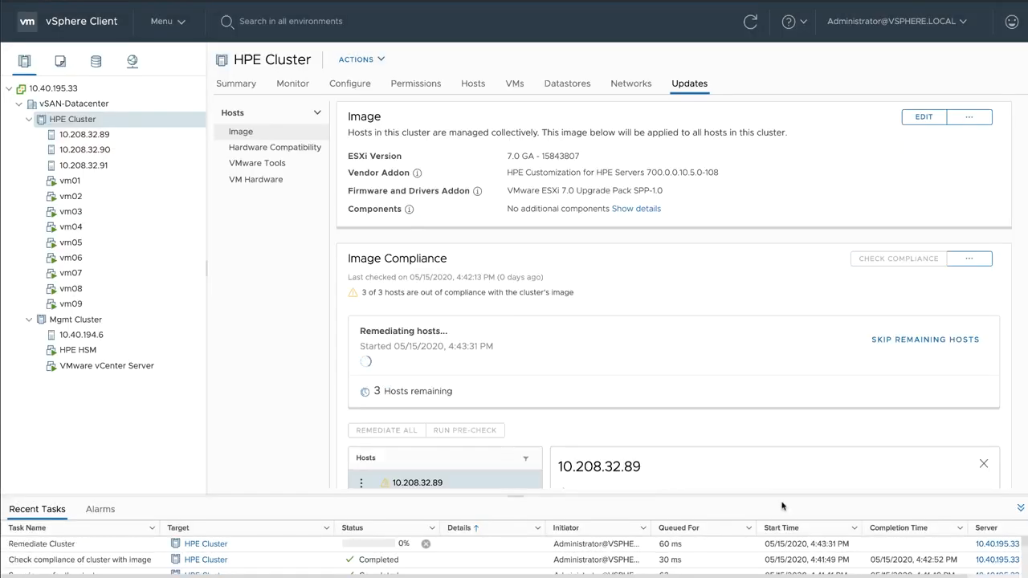
{"action": "left_click", "coordinate": [618, 363]}
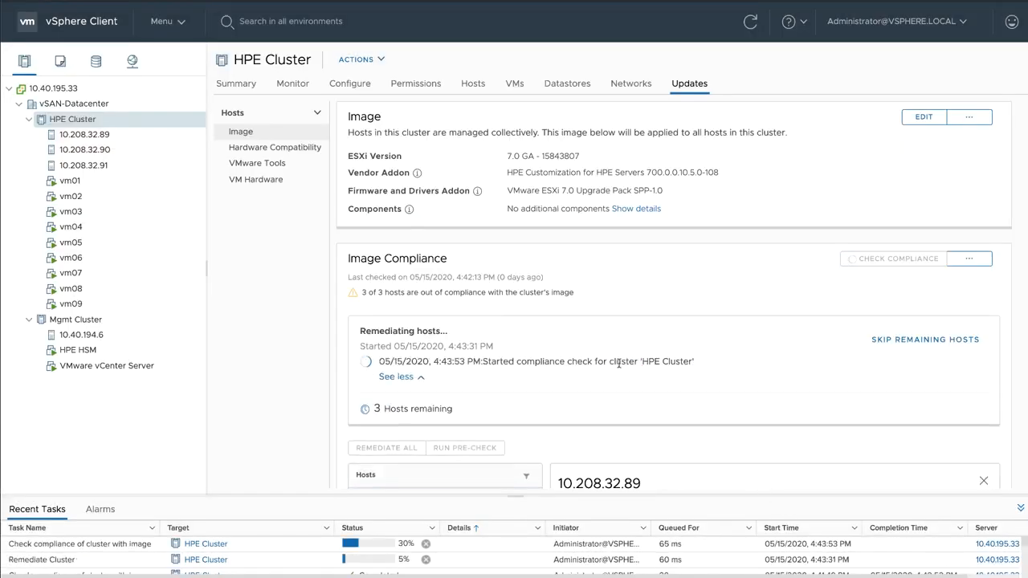